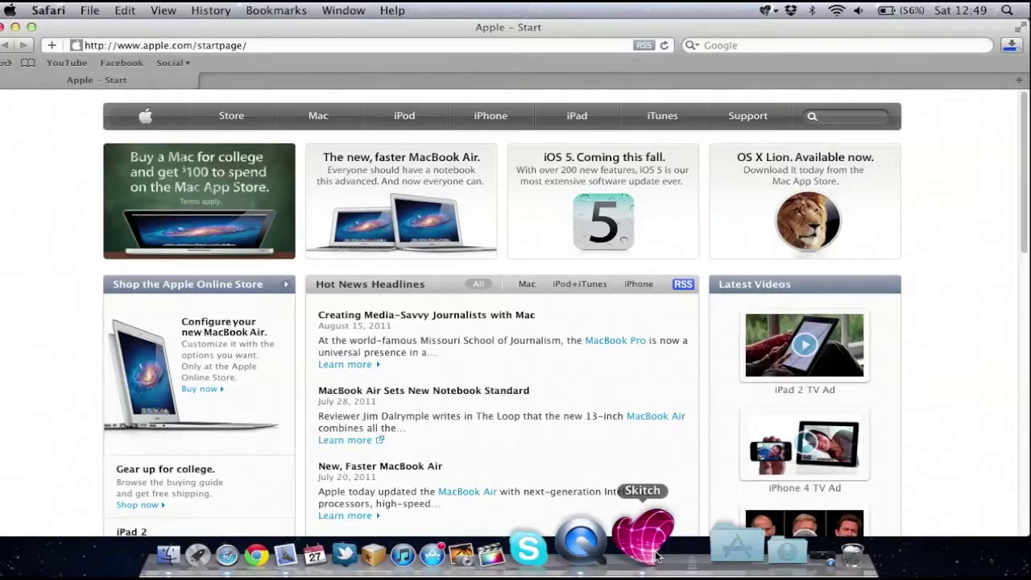
Snap a full-screen capture of the Apple start page and enlarge the editor window to show it
click(656, 555)
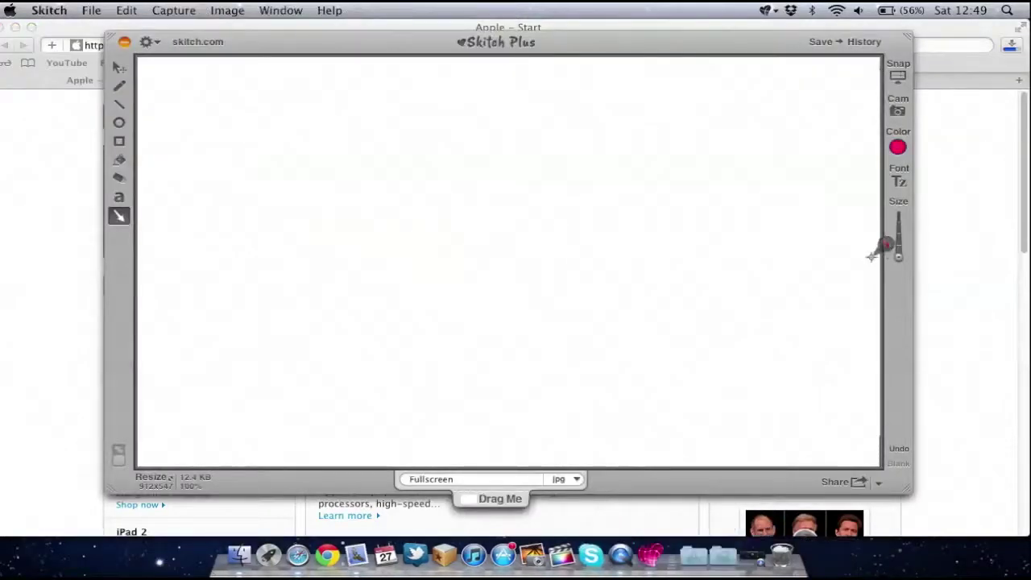
click(900, 74)
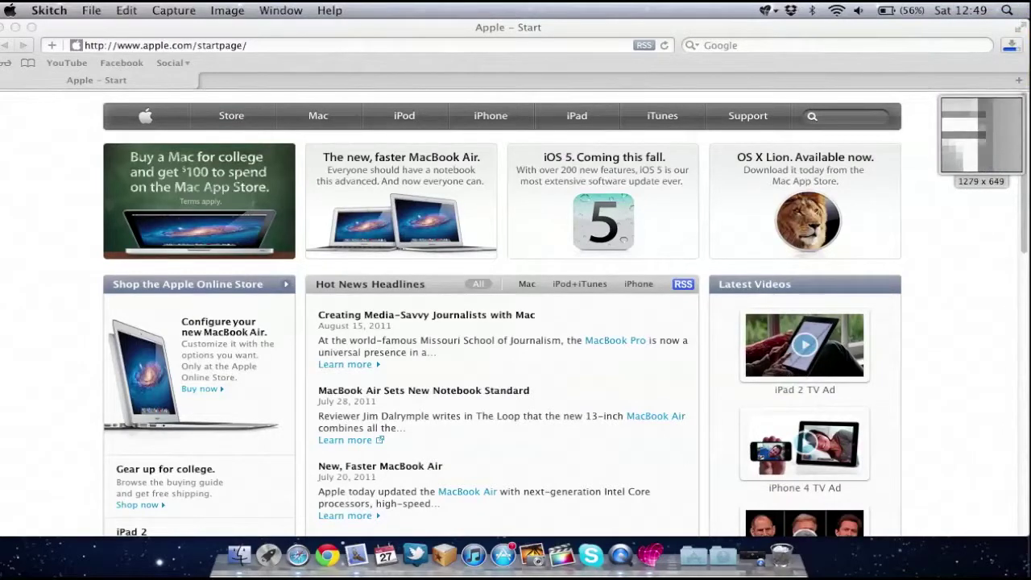
click(1017, 89)
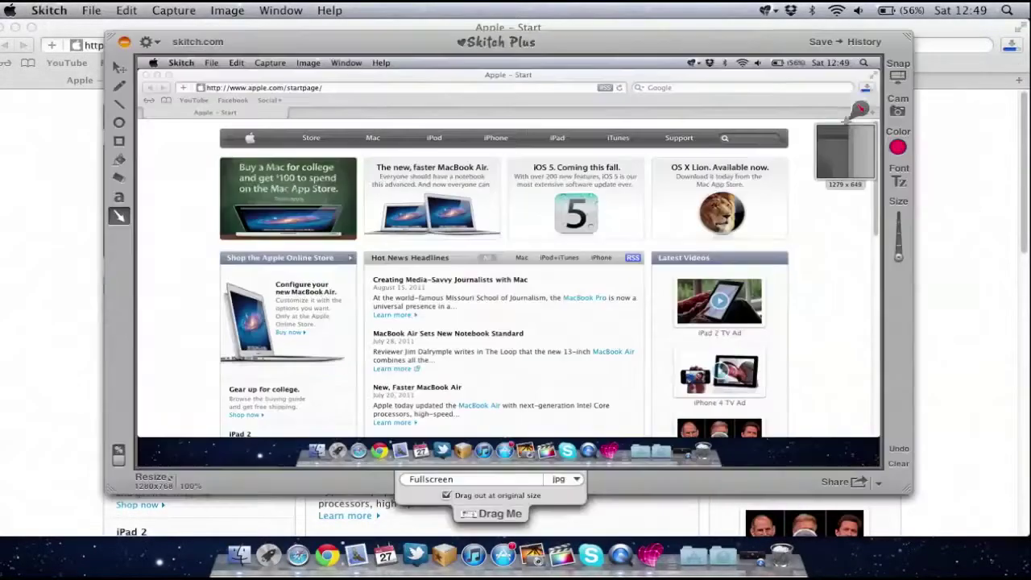
drag(752, 37, 666, 26)
drag(822, 480, 917, 473)
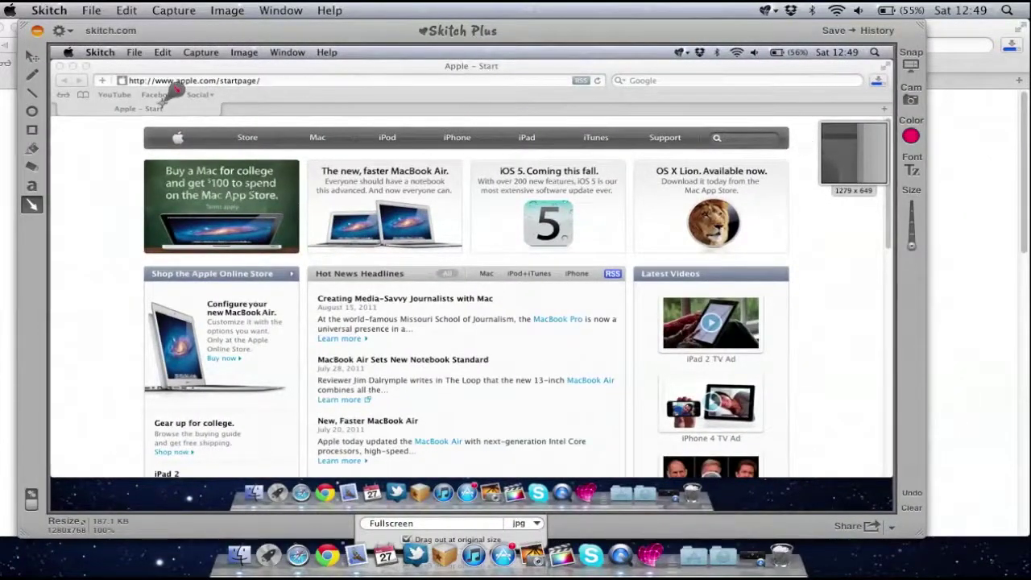
click(32, 73)
mouse_move(265, 140)
mouse_down()
mouse_move(193, 202)
mouse_move(403, 314)
mouse_move(677, 322)
mouse_move(488, 138)
mouse_up()
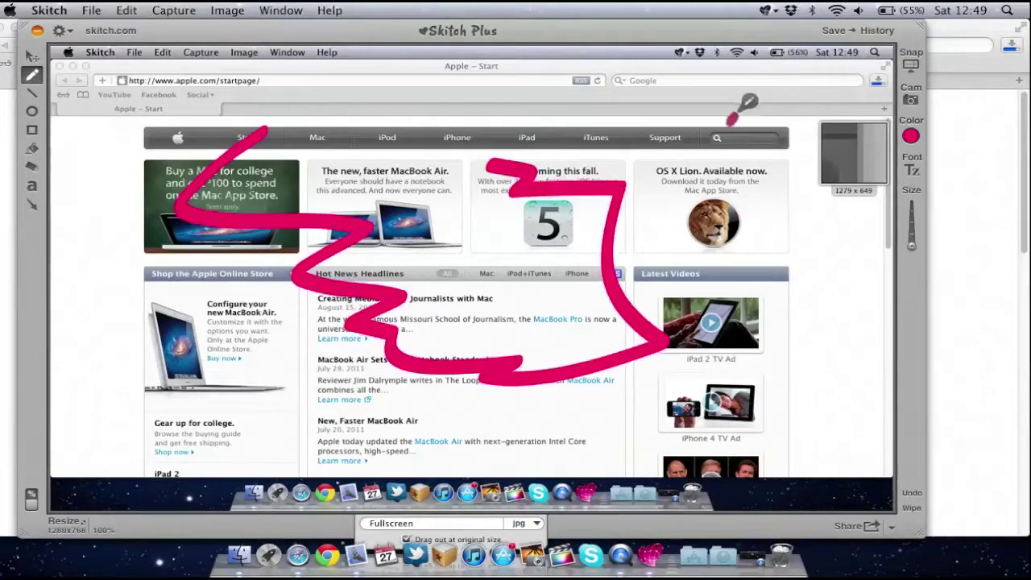
mouse_move(745, 89)
mouse_down()
mouse_move(703, 145)
mouse_move(774, 99)
mouse_move(786, 142)
mouse_move(801, 145)
mouse_move(818, 112)
mouse_move(807, 168)
mouse_move(882, 135)
mouse_move(805, 126)
mouse_move(709, 171)
mouse_move(839, 209)
mouse_up()
drag(769, 201, 775, 151)
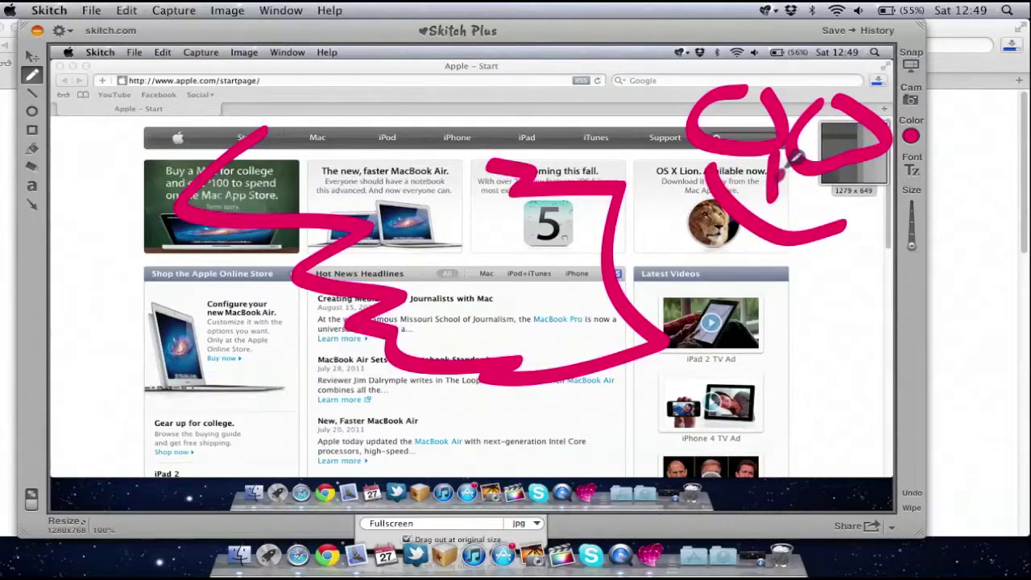
click(912, 507)
click(912, 507)
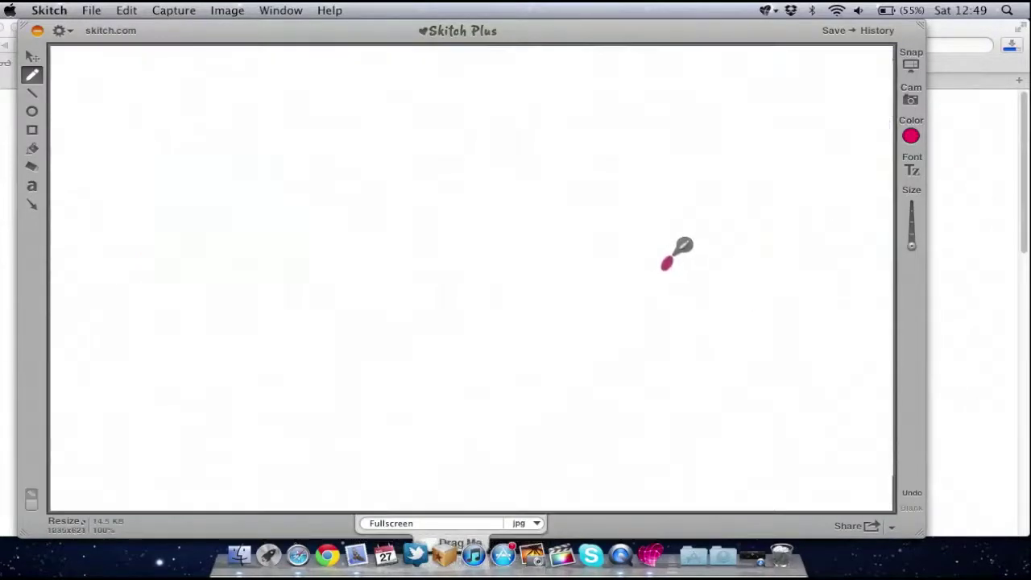
key(super+z)
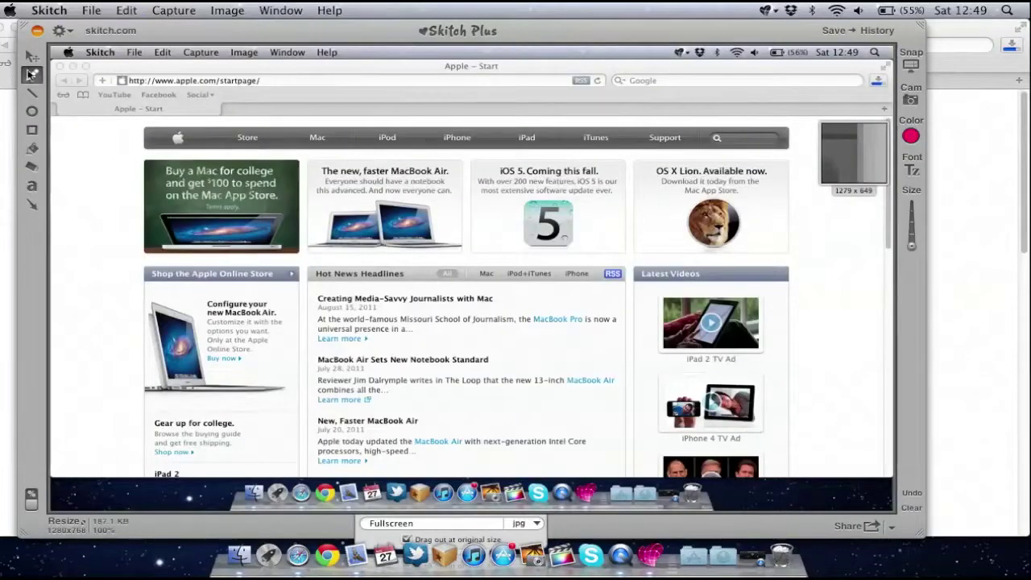
click(32, 93)
drag(73, 146, 337, 146)
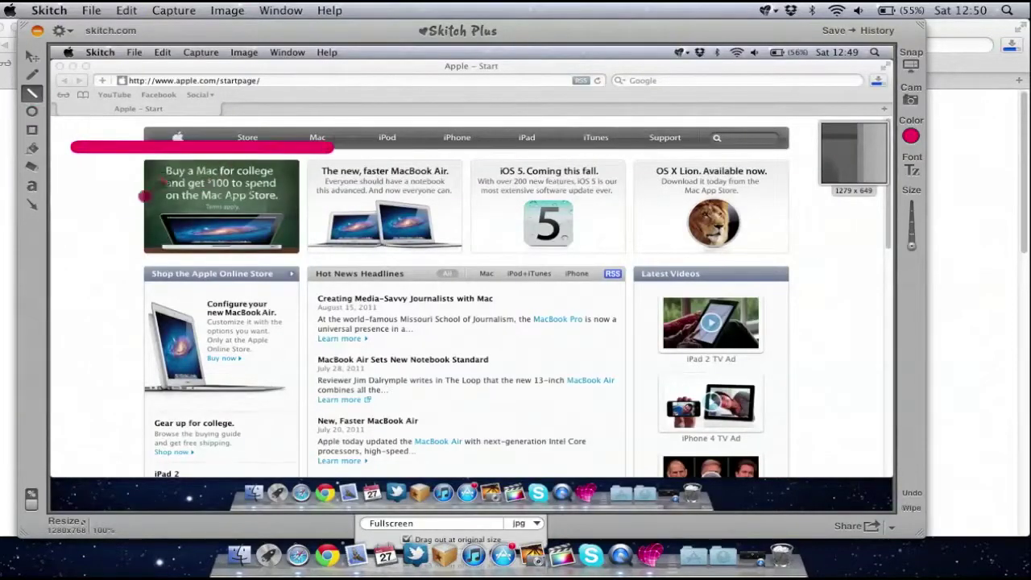
mouse_move(121, 210)
mouse_down()
mouse_move(367, 210)
mouse_move(298, 128)
mouse_up()
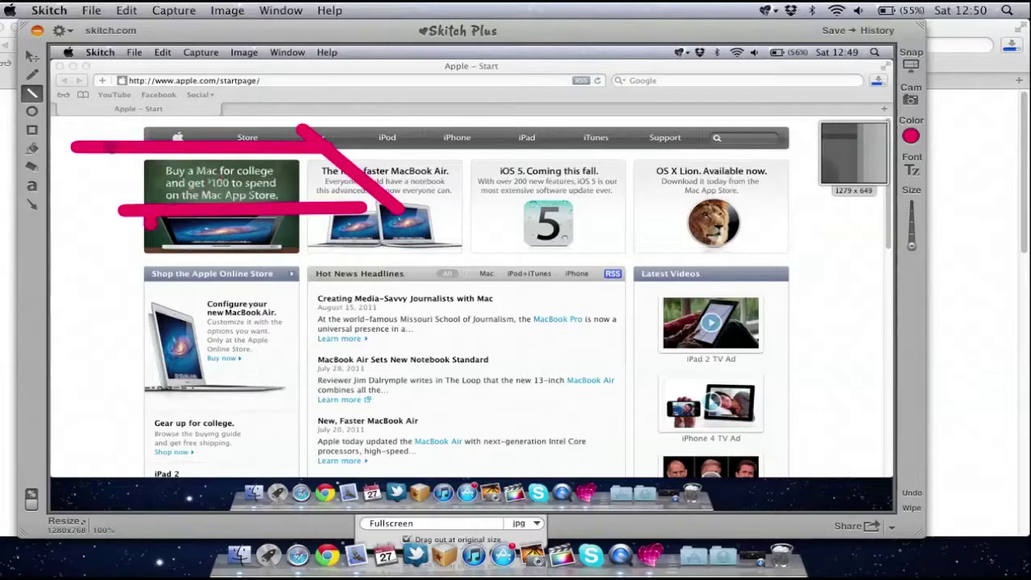
drag(149, 224, 95, 128)
key(super+z)
key(super+z)
key(super+z)
key(super+z)
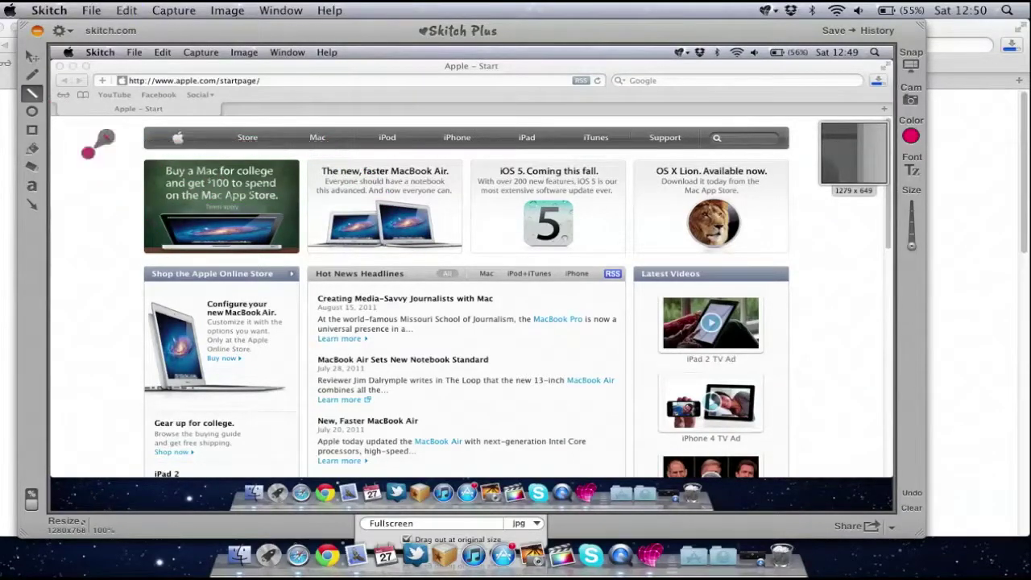
Draw a pink ellipse around the OS X Lion icon and a pink rectangle around the college banner
click(31, 110)
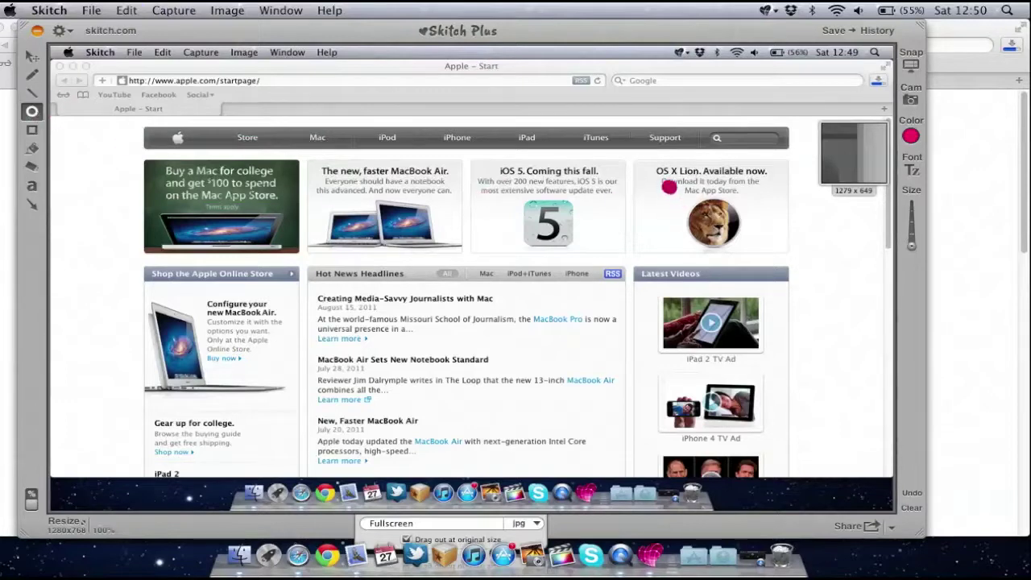
drag(664, 181, 767, 263)
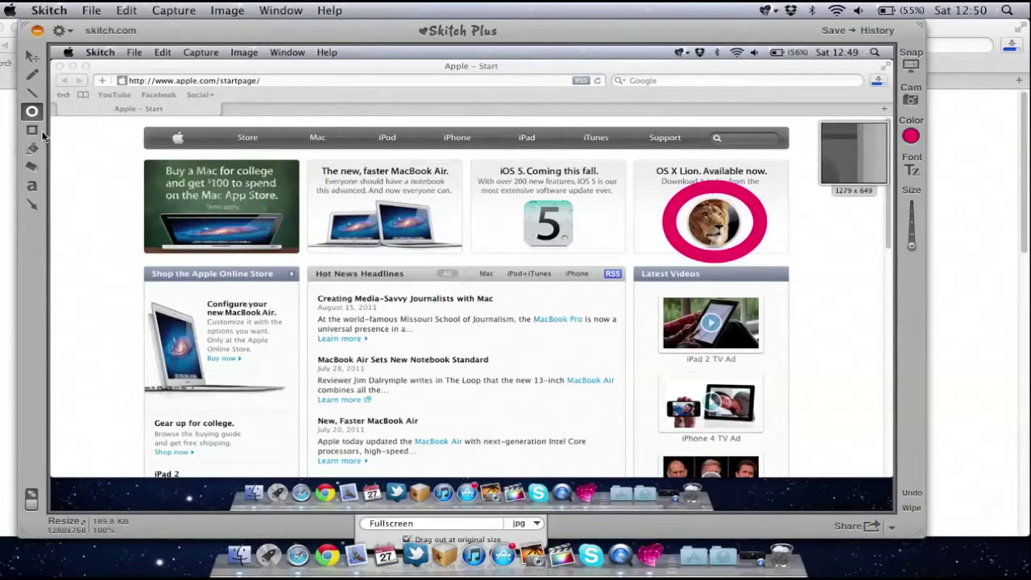
click(31, 130)
drag(122, 145, 328, 267)
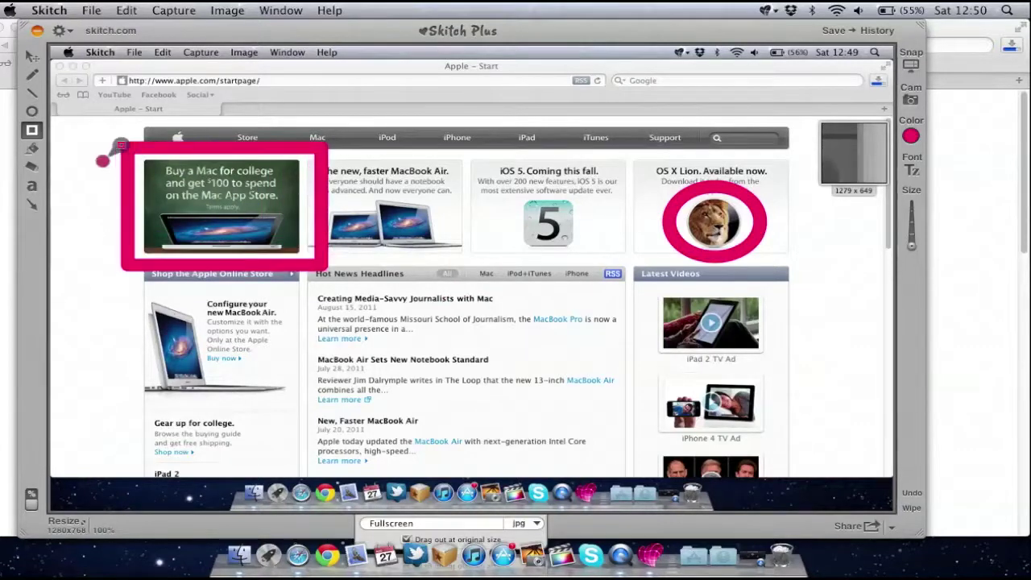
Fill the banner rectangle with solid pink, undoing the stray fill on the Lion circle
click(32, 149)
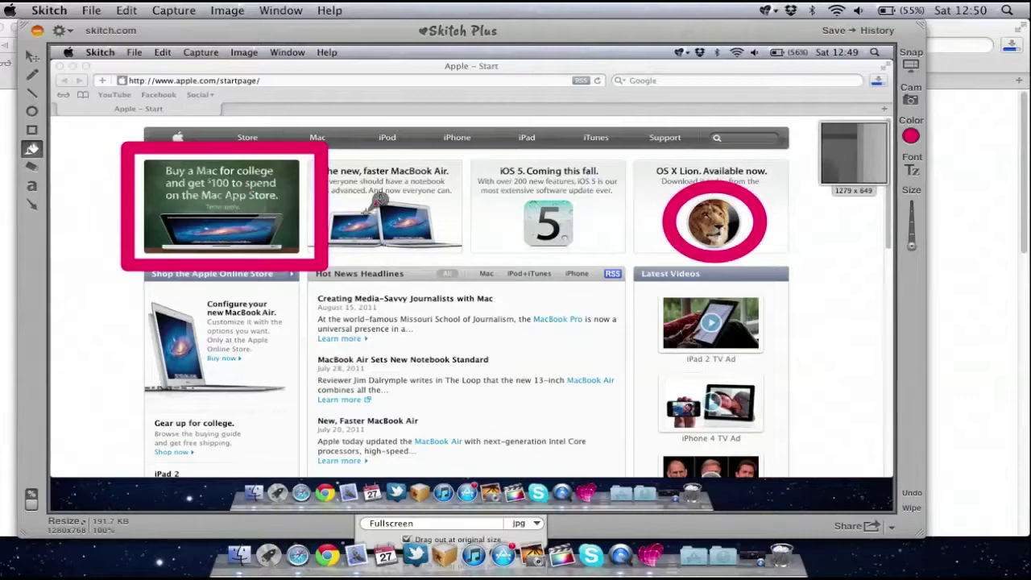
click(304, 183)
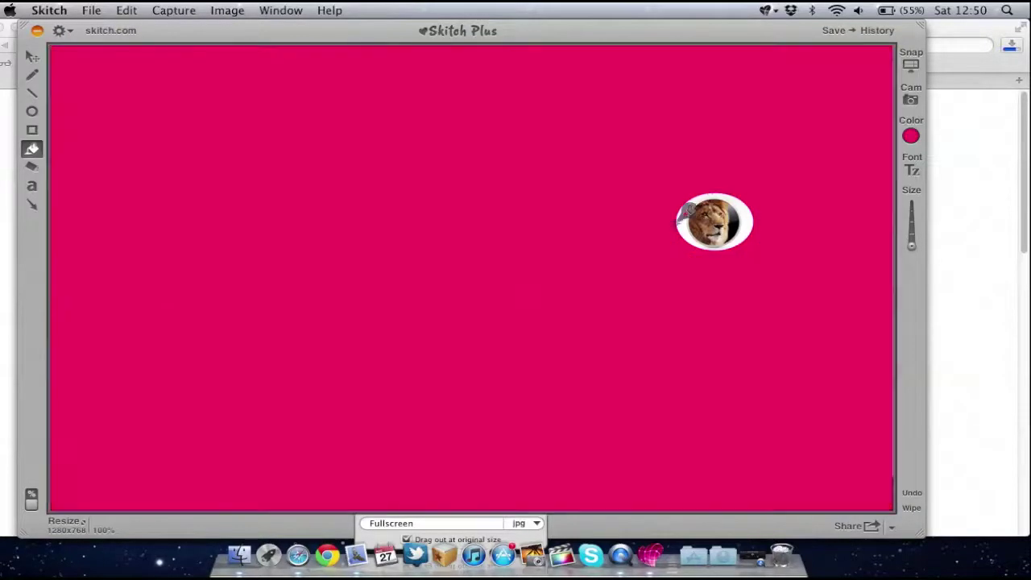
click(691, 213)
click(32, 56)
key(super+z)
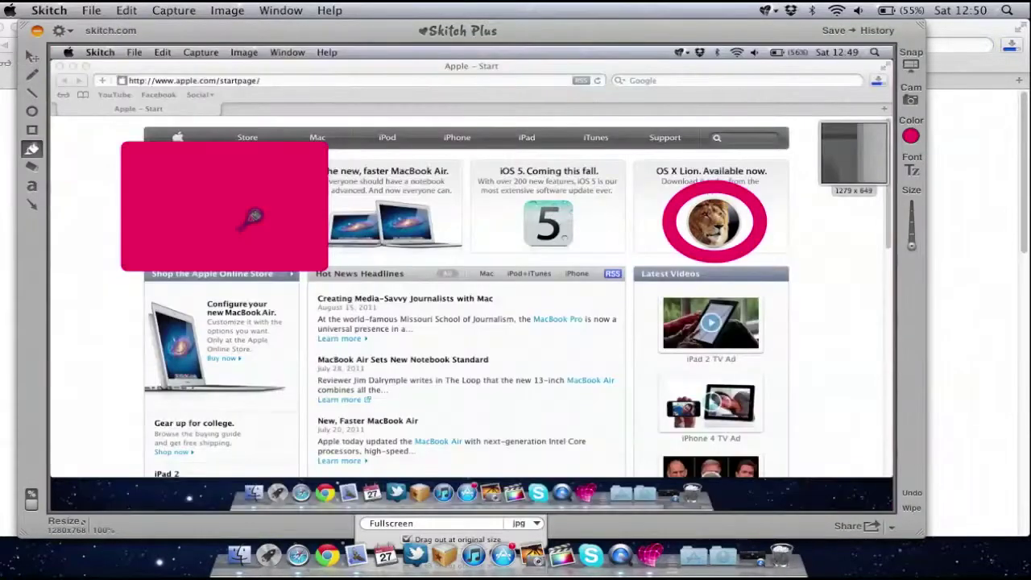
Erase zigzag bands from the pink-filled banner box
click(32, 167)
mouse_move(160, 215)
mouse_down()
mouse_move(293, 224)
mouse_move(282, 182)
mouse_move(226, 158)
mouse_move(322, 146)
mouse_move(241, 241)
mouse_move(353, 206)
mouse_up()
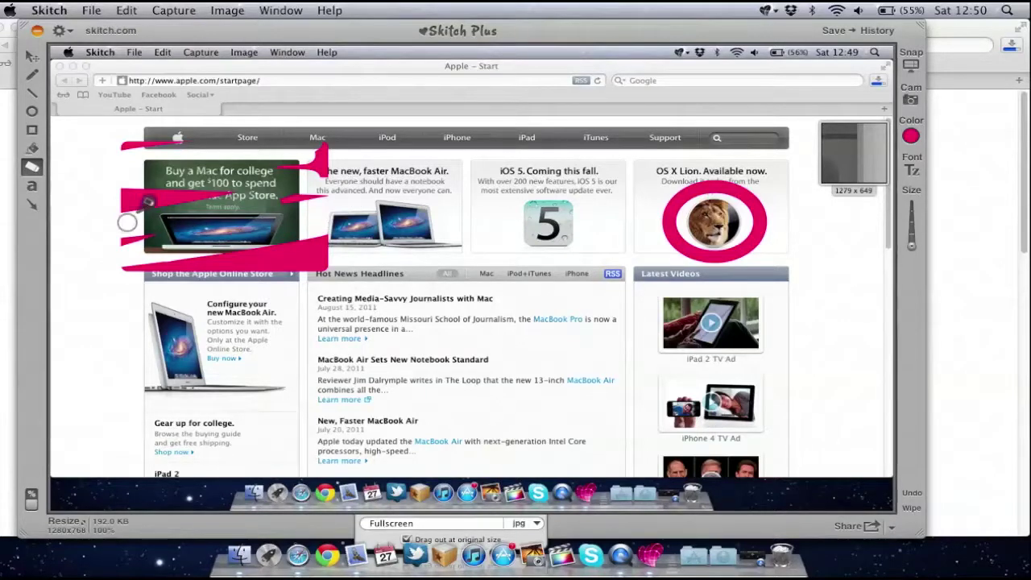
click(32, 187)
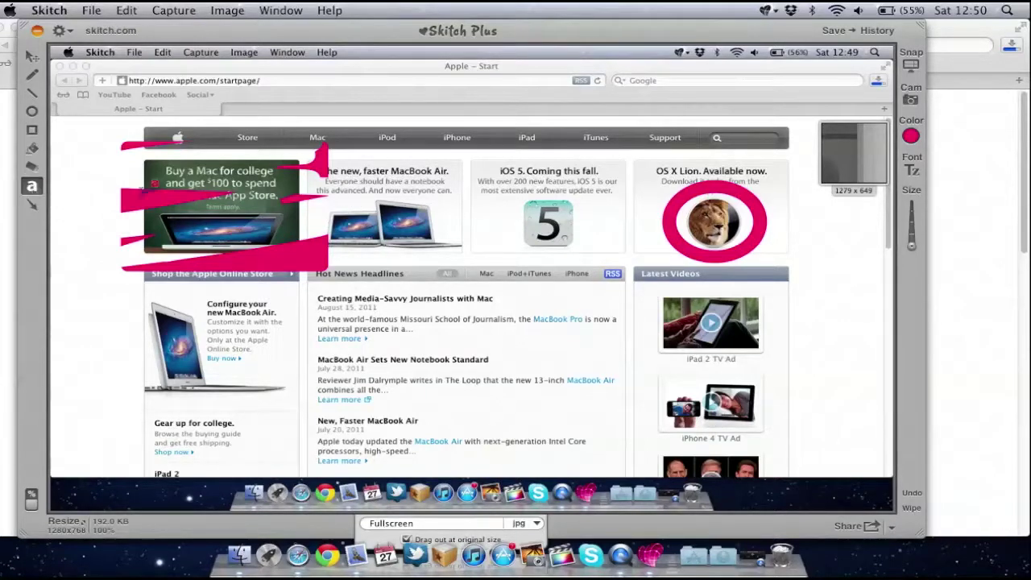
Add the pink text 'hkhkwhkdwhewhew' above the news headlines
click(359, 262)
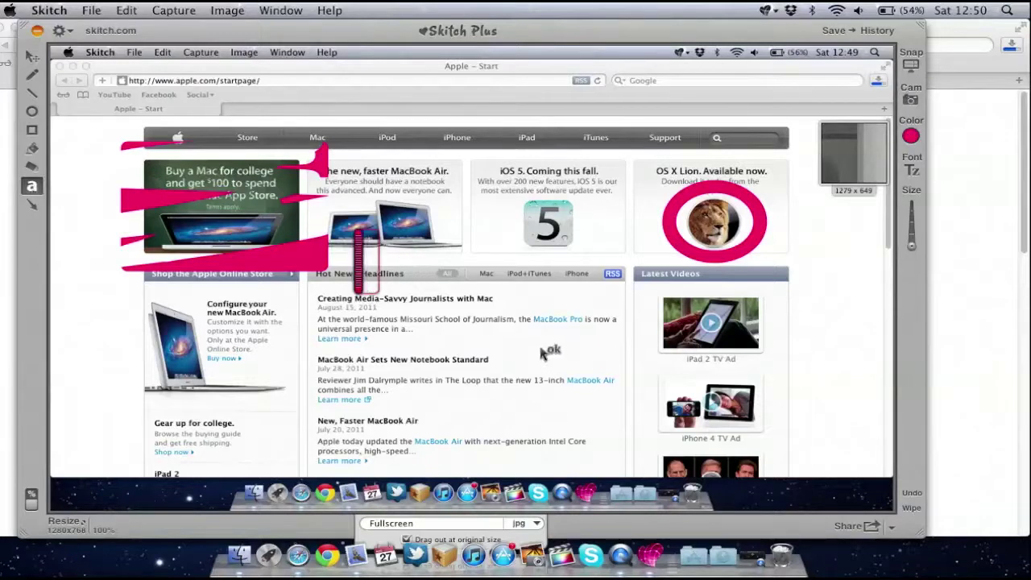
text(hkhkwhkdwhewhew)
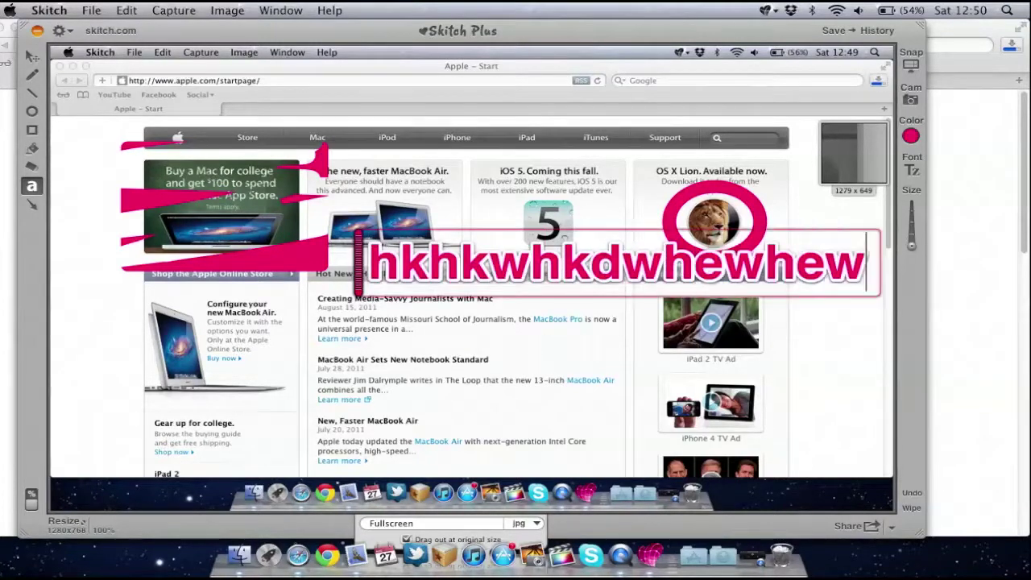
key(Escape)
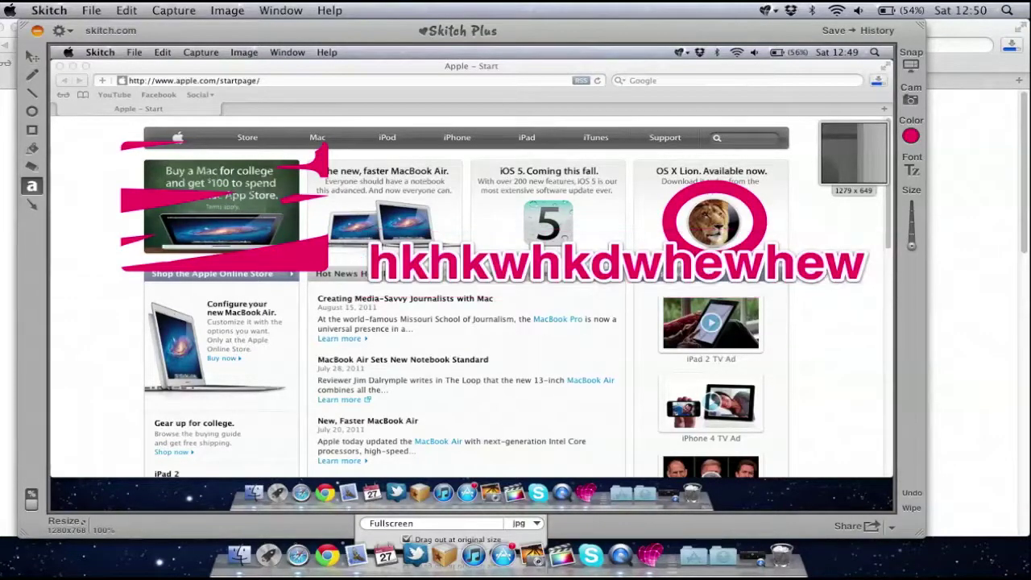
Draw two pink arrows pointing at the MacBook Air panel and the Dock
click(33, 205)
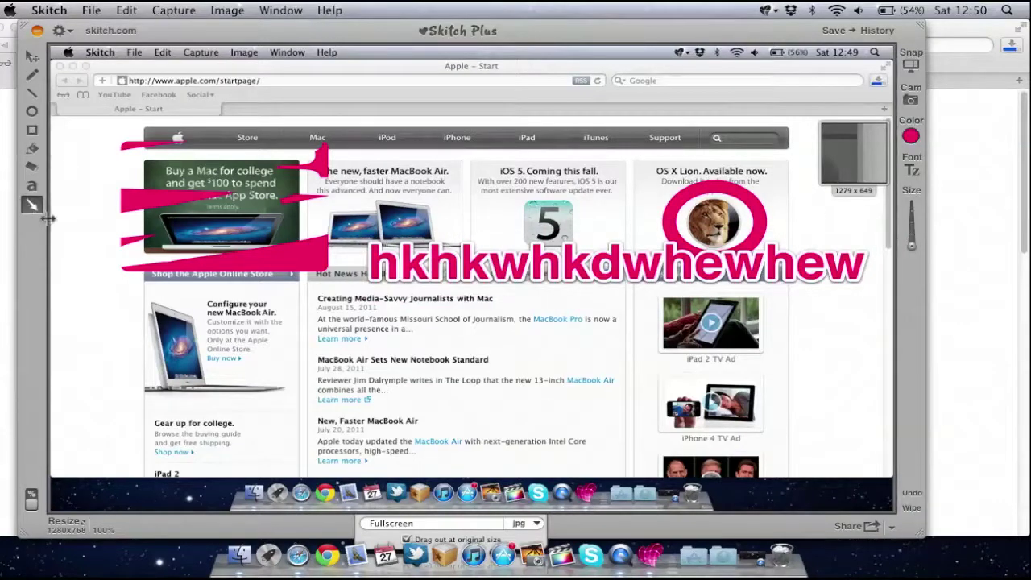
drag(406, 466, 278, 377)
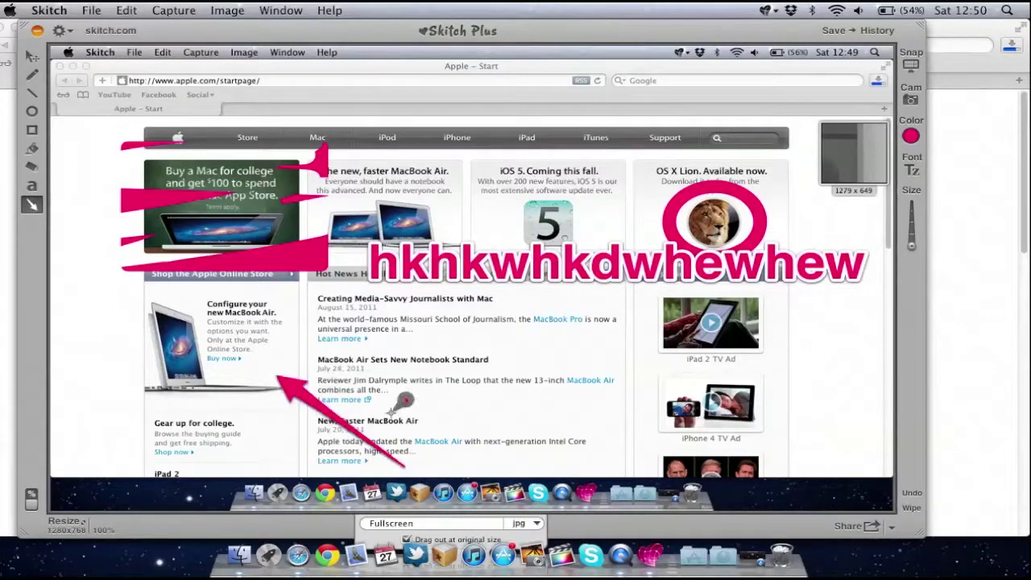
mouse_move(726, 369)
mouse_down()
mouse_move(695, 433)
mouse_move(588, 491)
mouse_up()
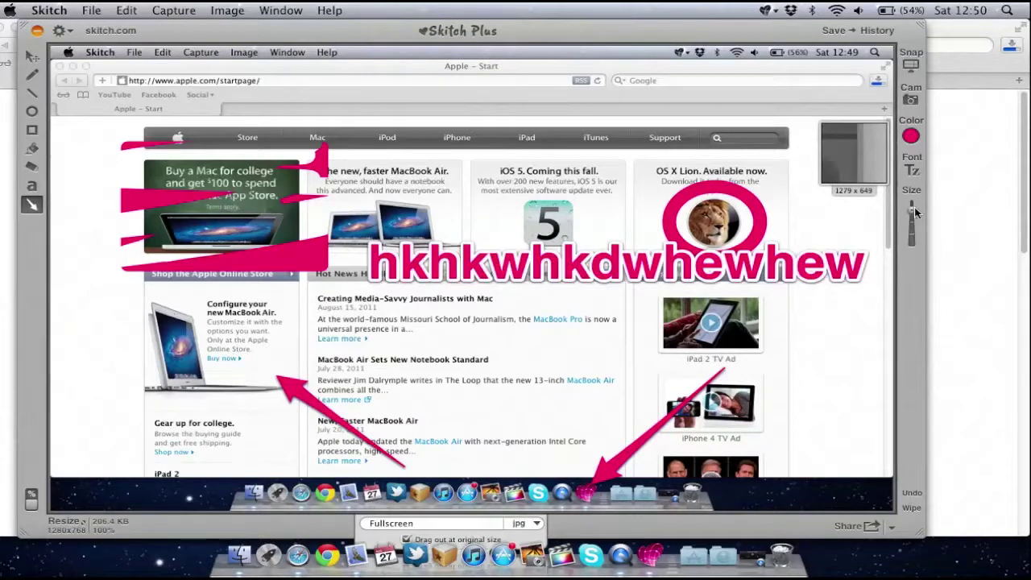
drag(914, 211, 913, 197)
Strike pink lines across the address and tab bars and squiggle over the iOS 5 box
click(32, 93)
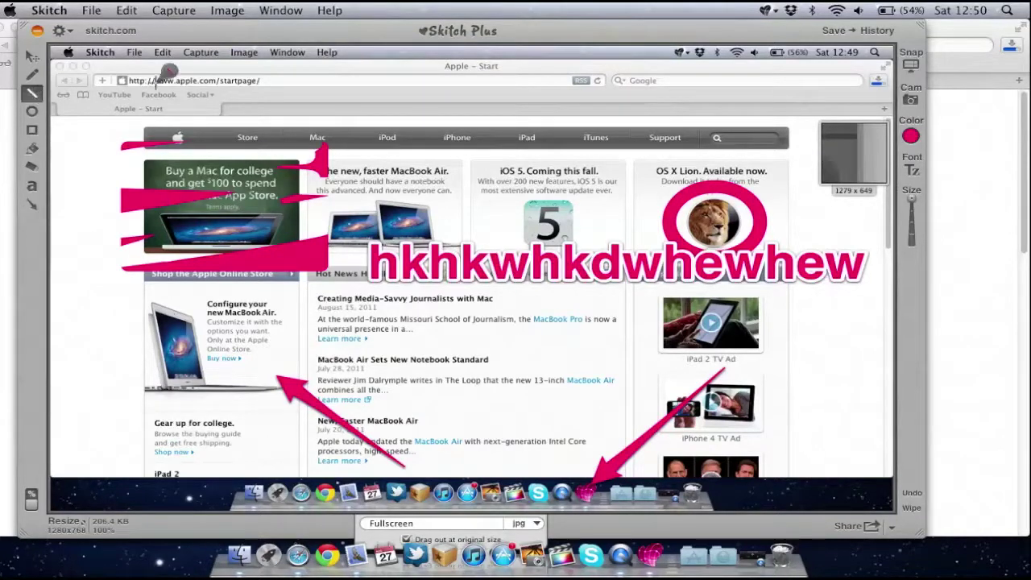
drag(178, 79, 545, 80)
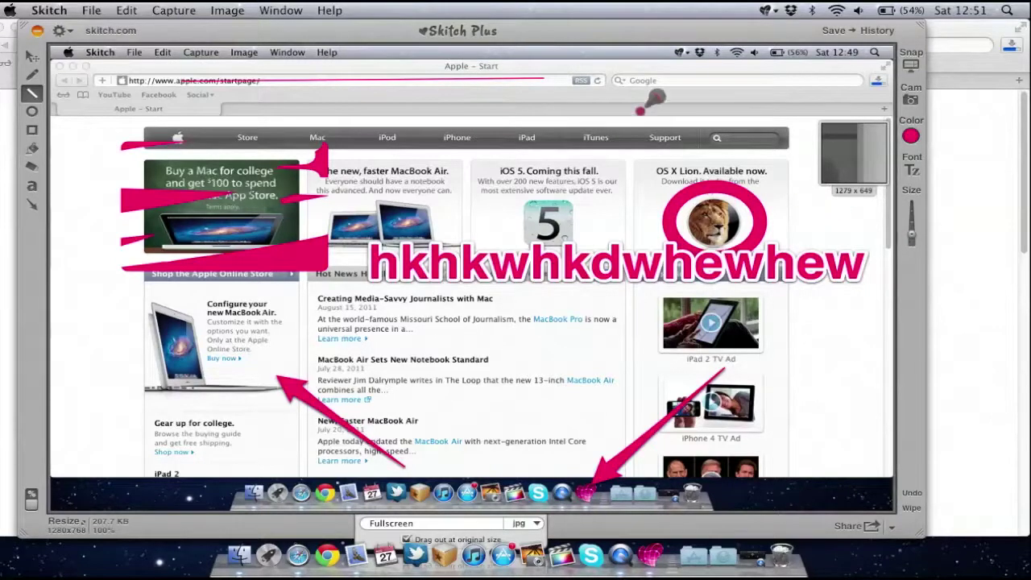
drag(749, 102, 315, 112)
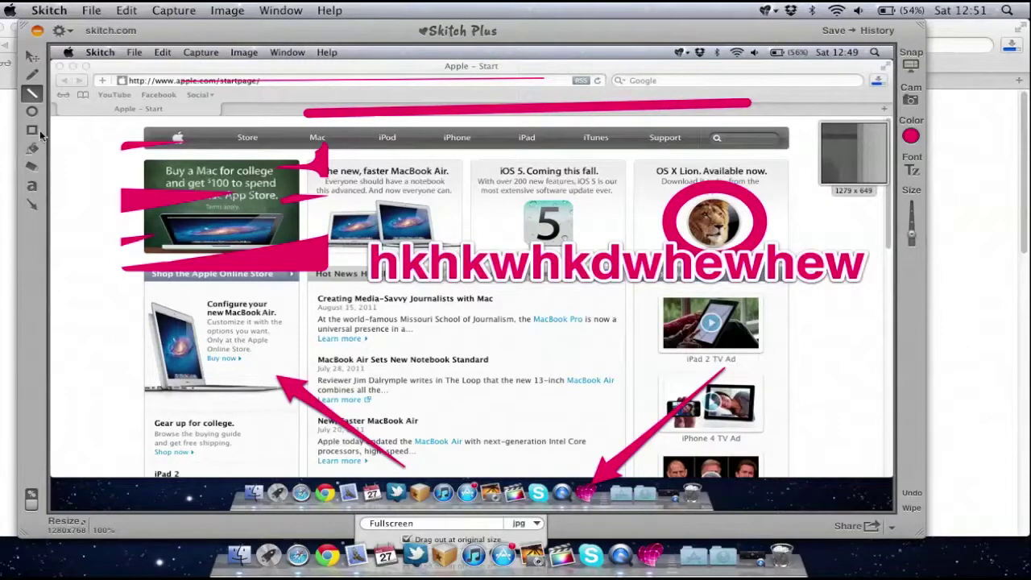
click(32, 74)
mouse_move(522, 187)
mouse_down()
mouse_move(526, 211)
mouse_move(578, 211)
mouse_move(614, 200)
mouse_up()
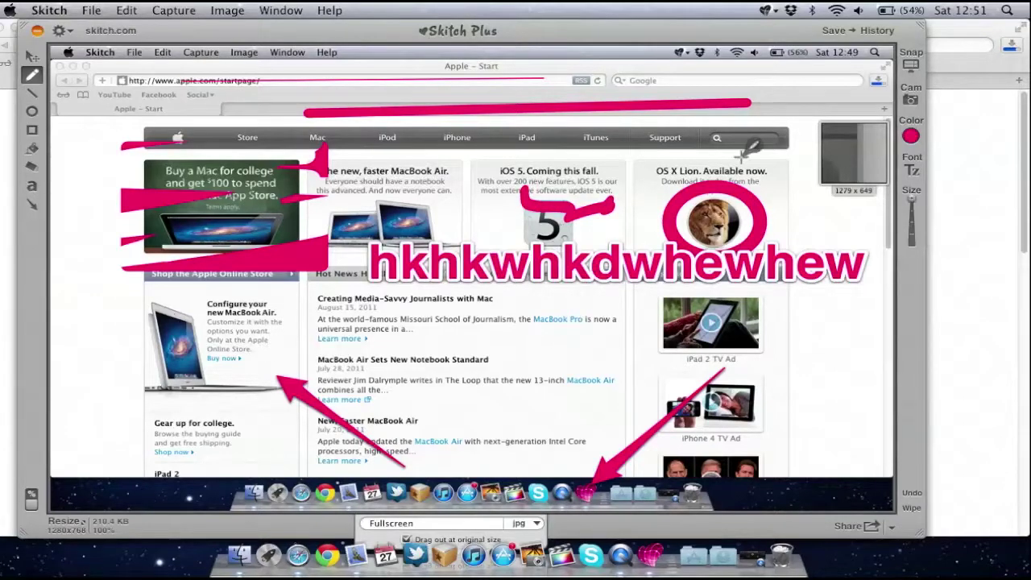
drag(721, 146, 700, 165)
Switch to yellow and scribble over the left column, news, and the pink text
click(919, 174)
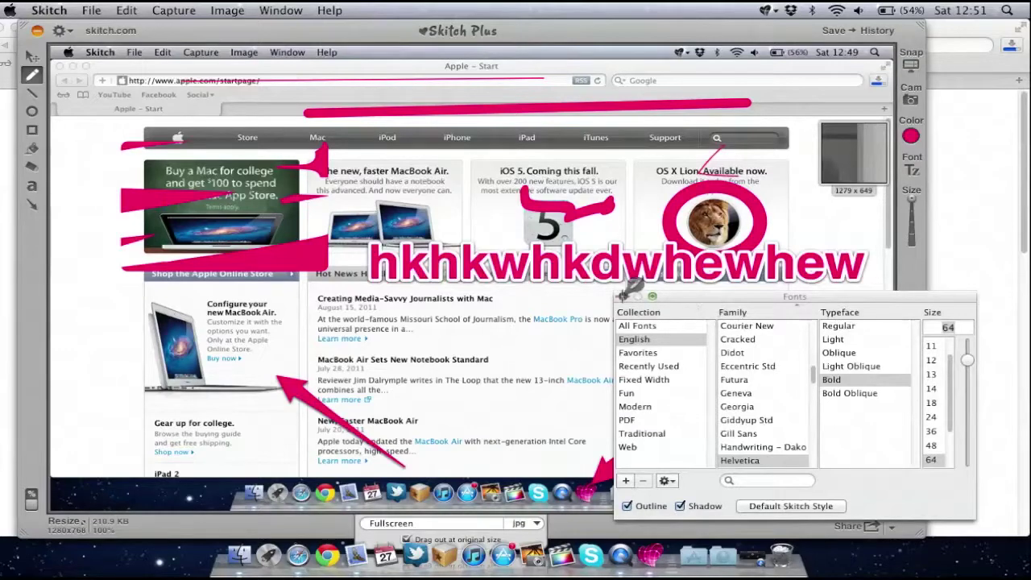
click(624, 298)
click(910, 136)
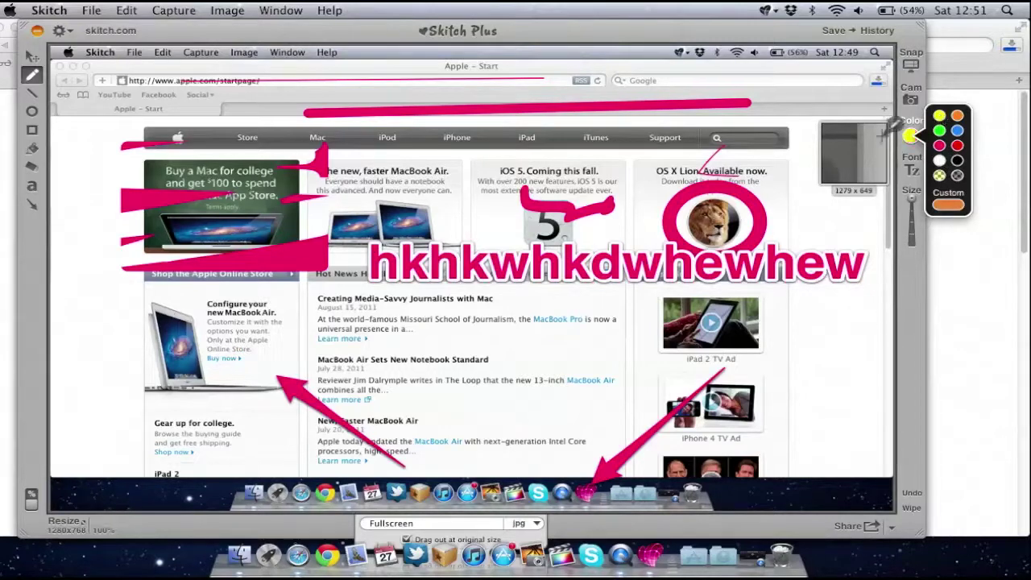
click(940, 118)
mouse_move(201, 97)
mouse_down()
mouse_move(311, 193)
mouse_move(279, 314)
mouse_move(428, 332)
mouse_move(530, 278)
mouse_up()
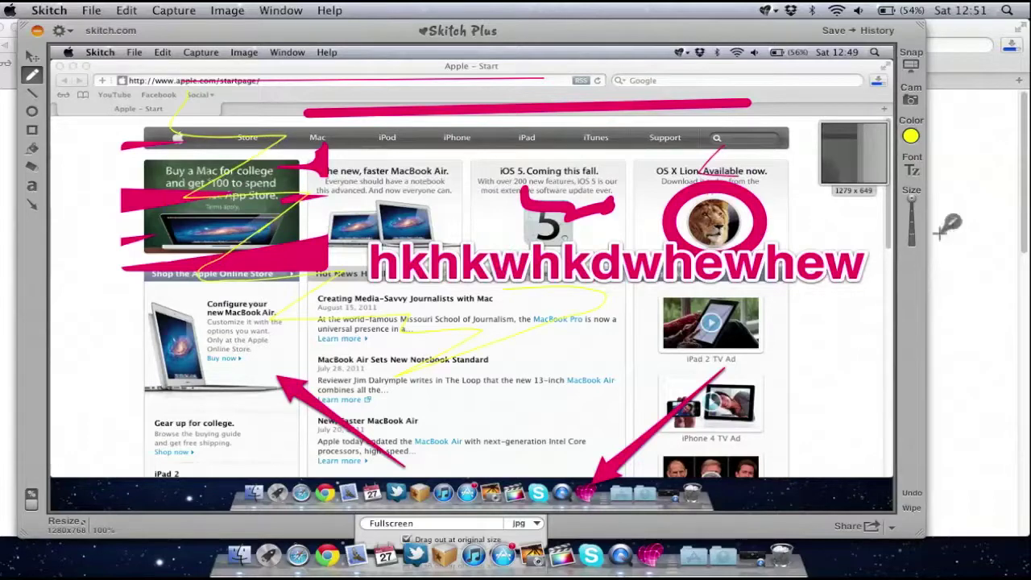
drag(760, 196, 574, 254)
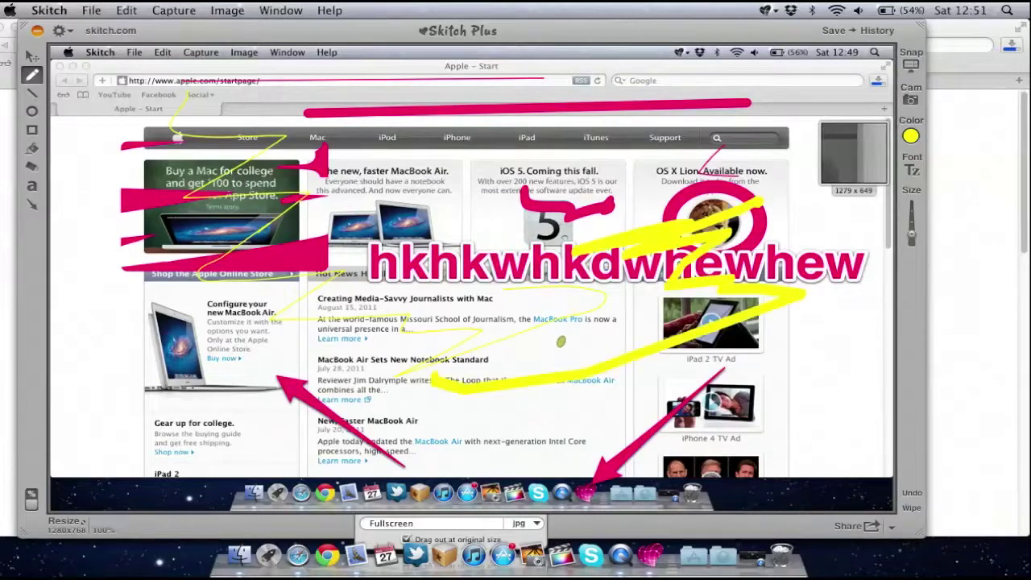
drag(561, 342, 838, 276)
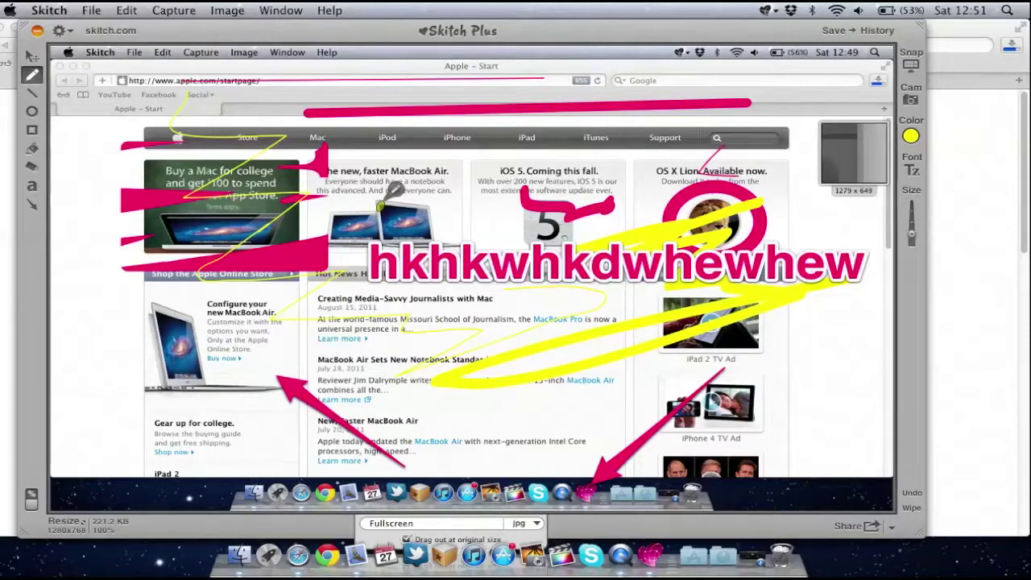
click(91, 11)
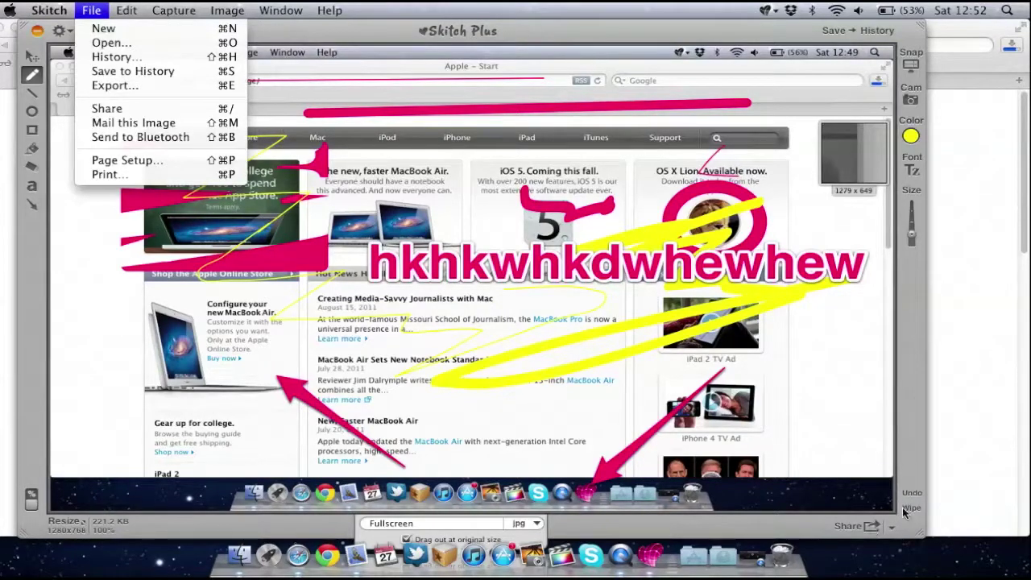
click(895, 532)
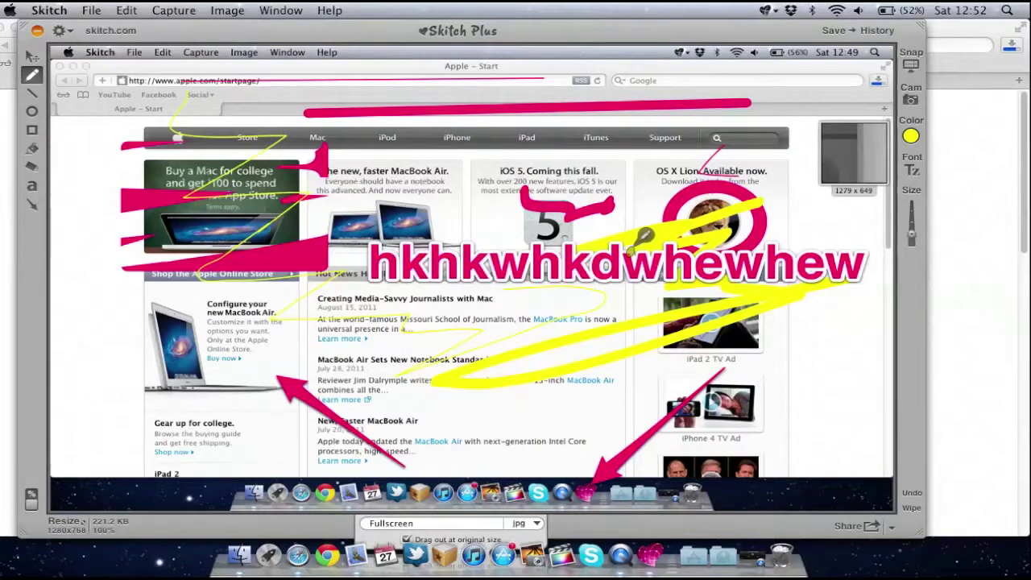
click(886, 30)
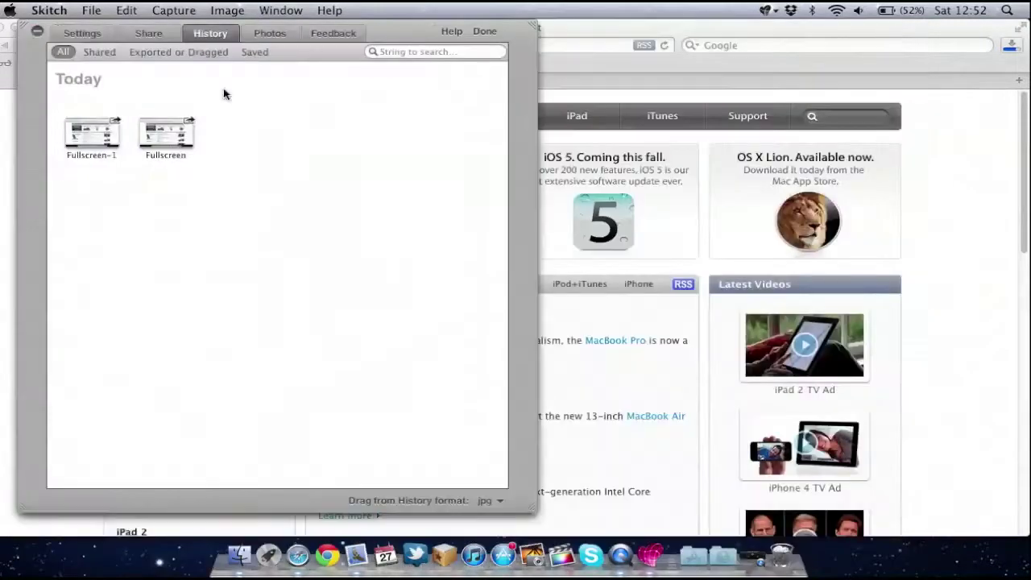